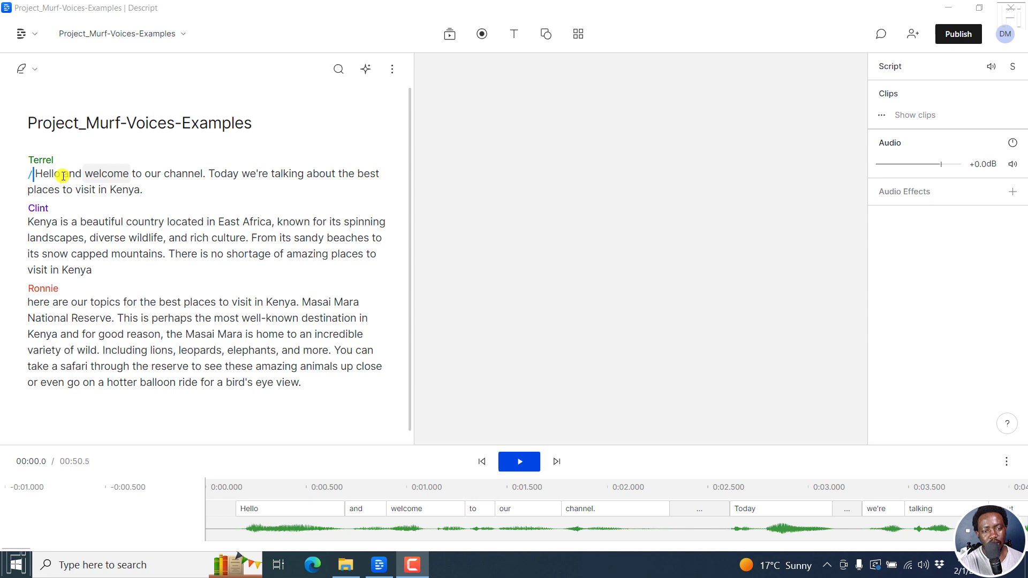
# Play back the opening paragraph and part of Clint's paragraph to review the original audio.
pyautogui.click(515, 464)
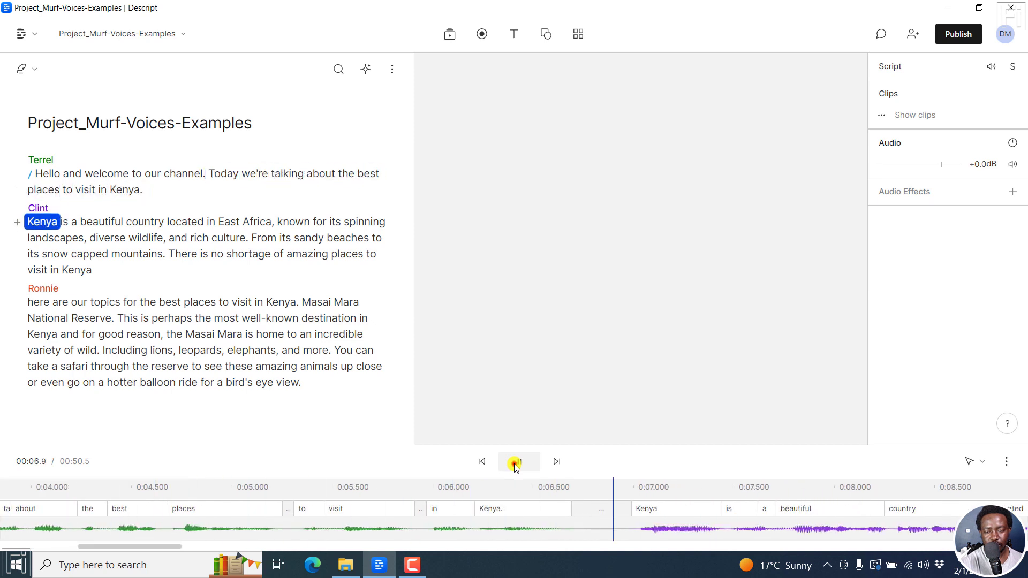
pyautogui.click(516, 463)
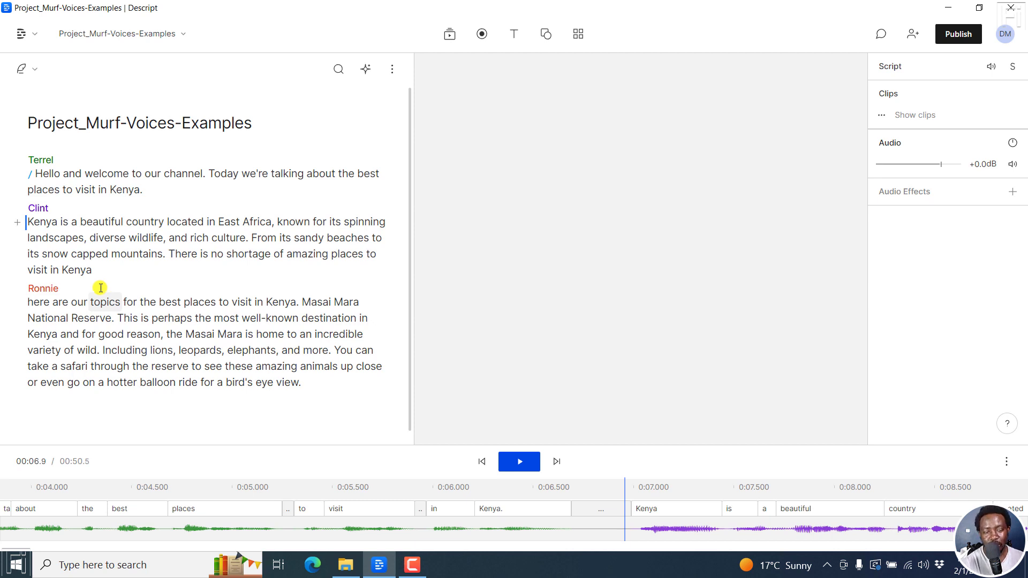
pyautogui.click(528, 464)
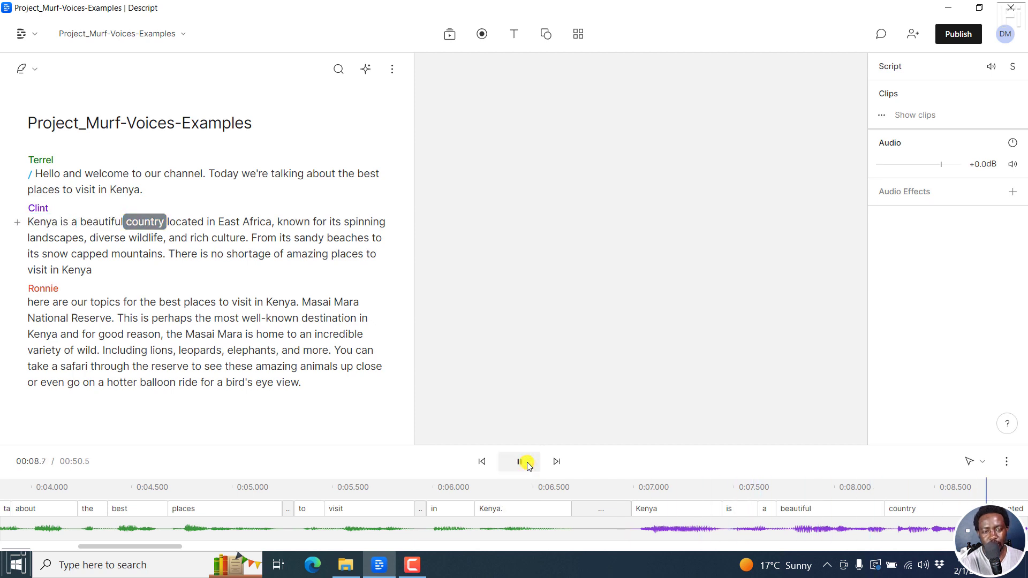
pyautogui.click(527, 464)
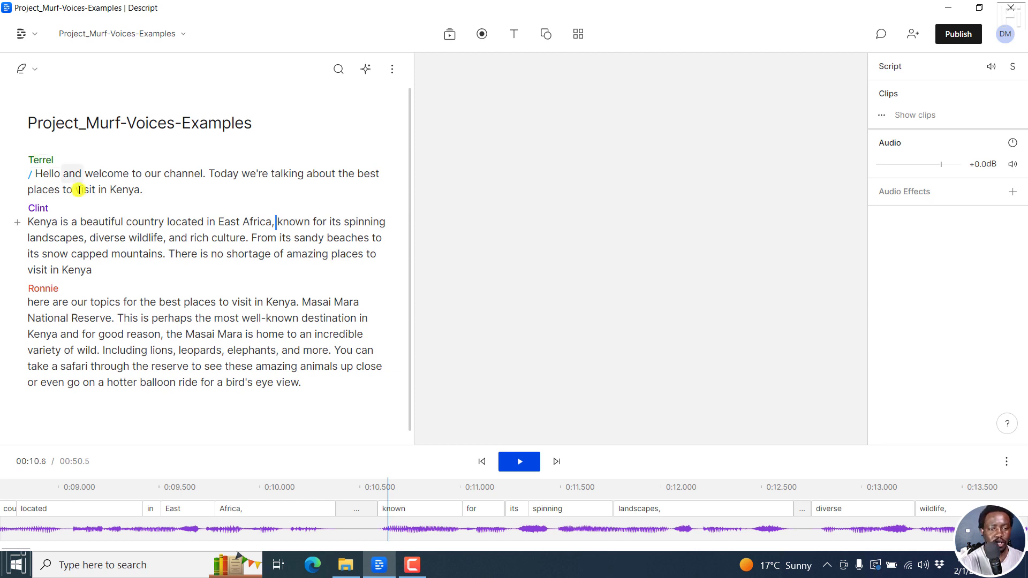
# Assign stock voice Don to speaker Terrel and regenerate the opening paragraph with Overdub.
pyautogui.click(47, 160)
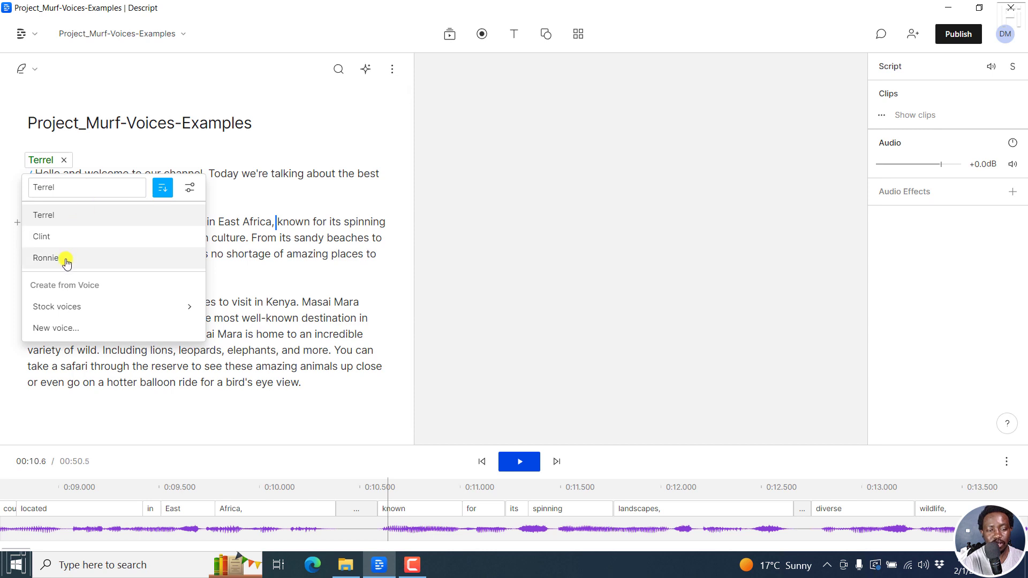
pyautogui.moveTo(62, 307)
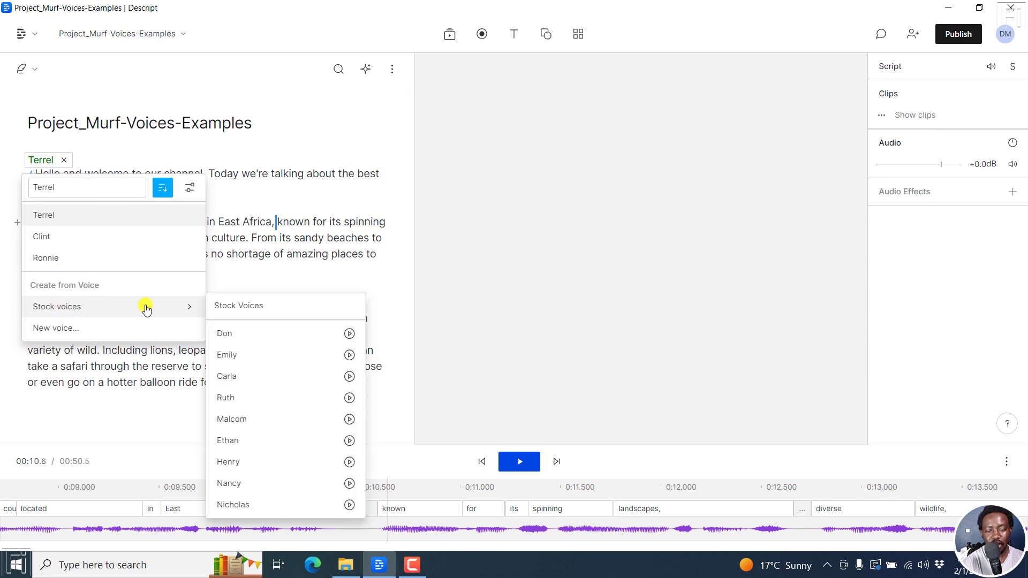
pyautogui.click(231, 340)
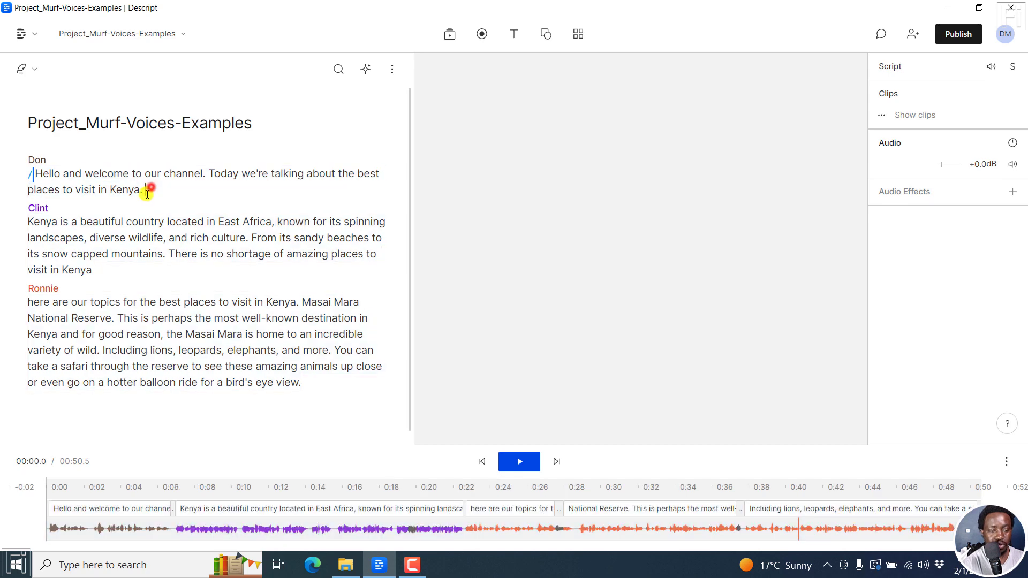
pyautogui.moveTo(145, 194); pyautogui.dragTo(38, 181)
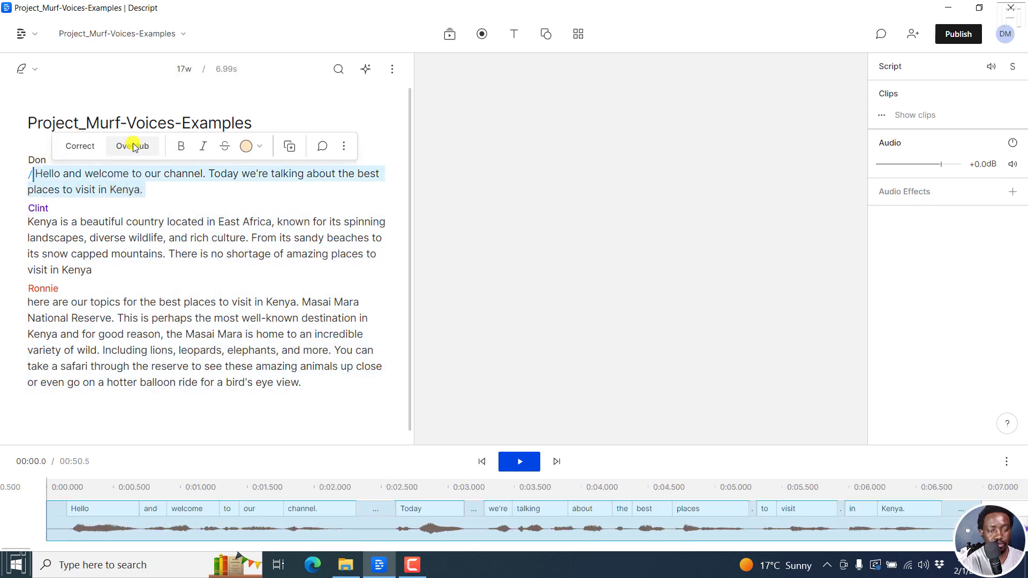
pyautogui.click(134, 144)
pyautogui.click(289, 144)
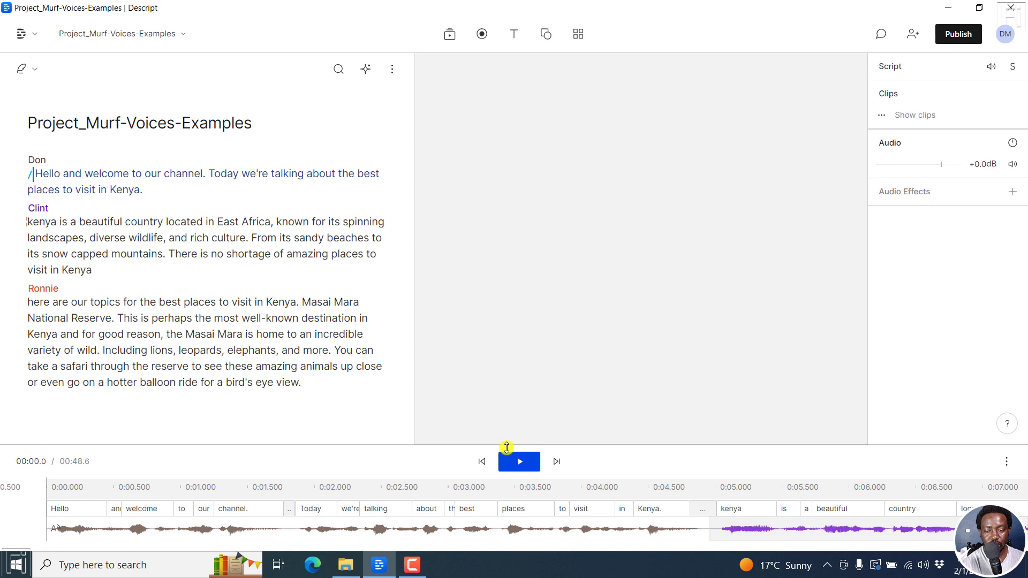
pyautogui.click(523, 462)
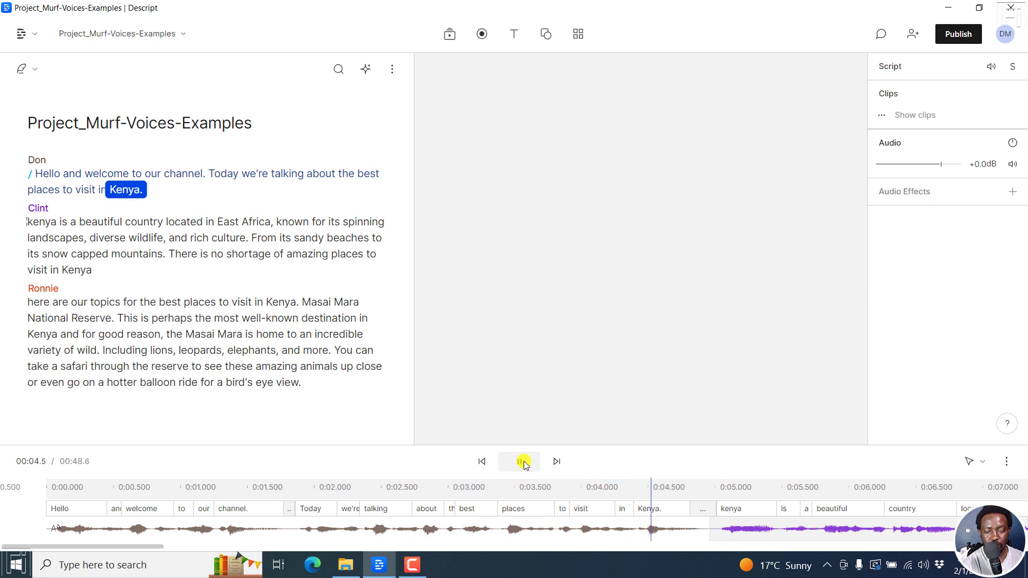
pyautogui.click(524, 462)
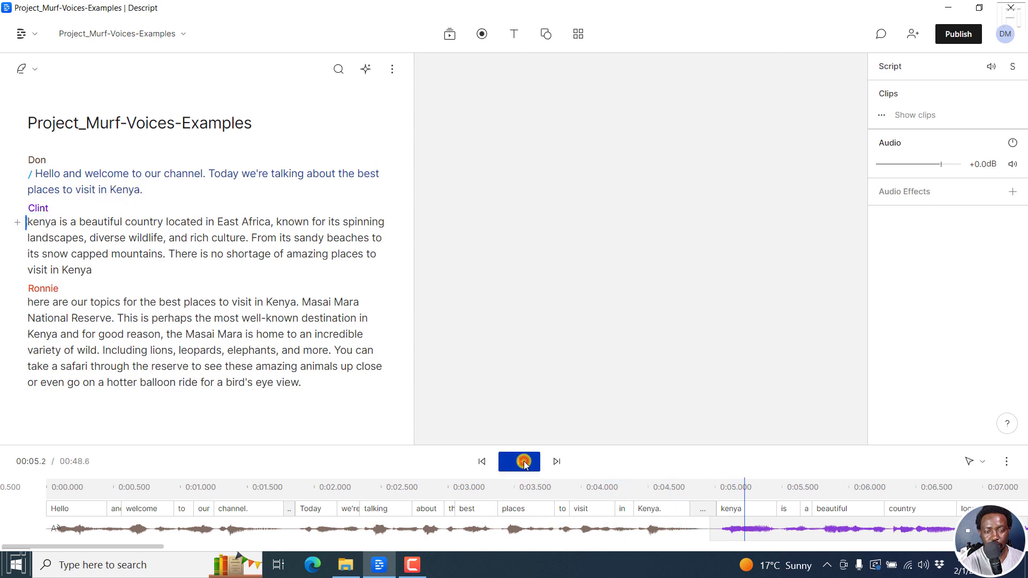
pyautogui.click(31, 303)
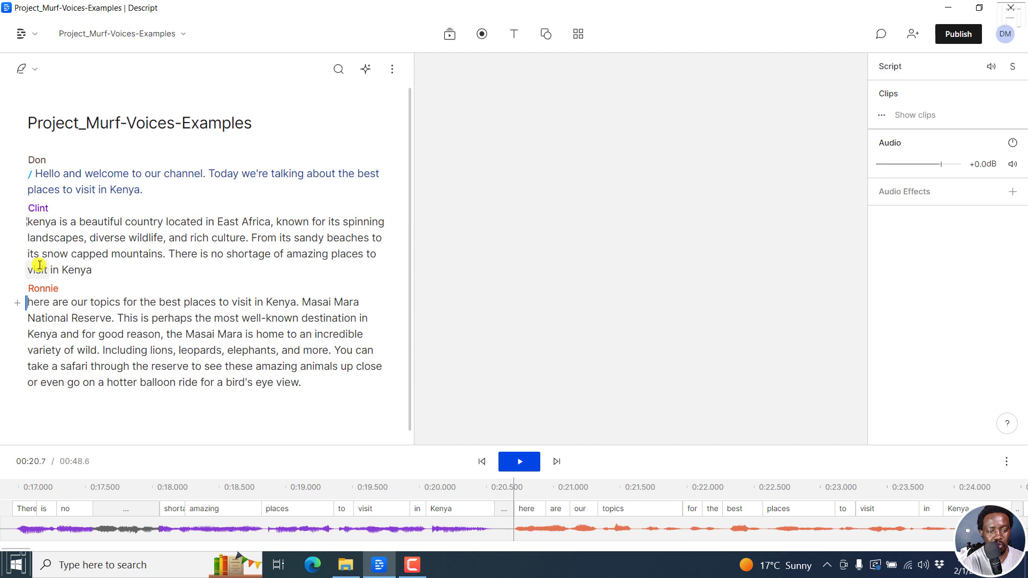
pyautogui.click(27, 222)
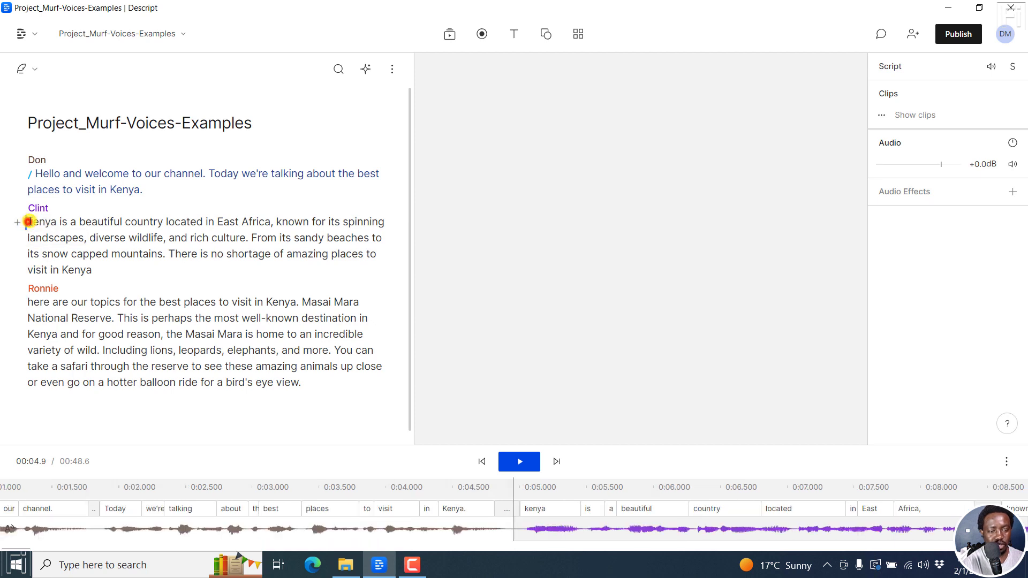
# Correct the first word of Clint's paragraph from 'kenya' to 'Kenya' in the transcript.
pyautogui.doubleClick(30, 222)
pyautogui.click(32, 220)
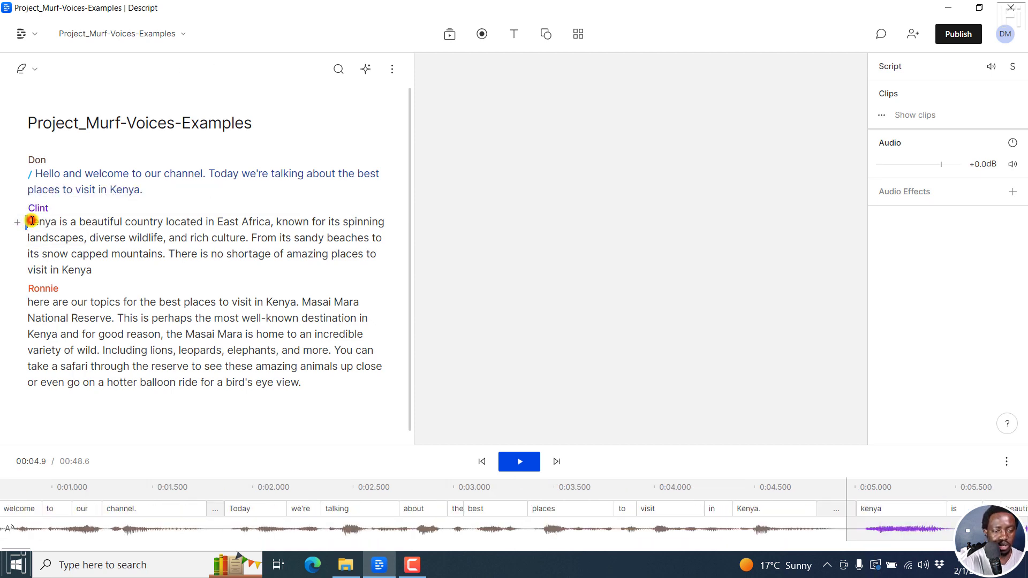
pyautogui.hotkey('shift', 'Down')
pyautogui.hotkey('shift', 'Down')
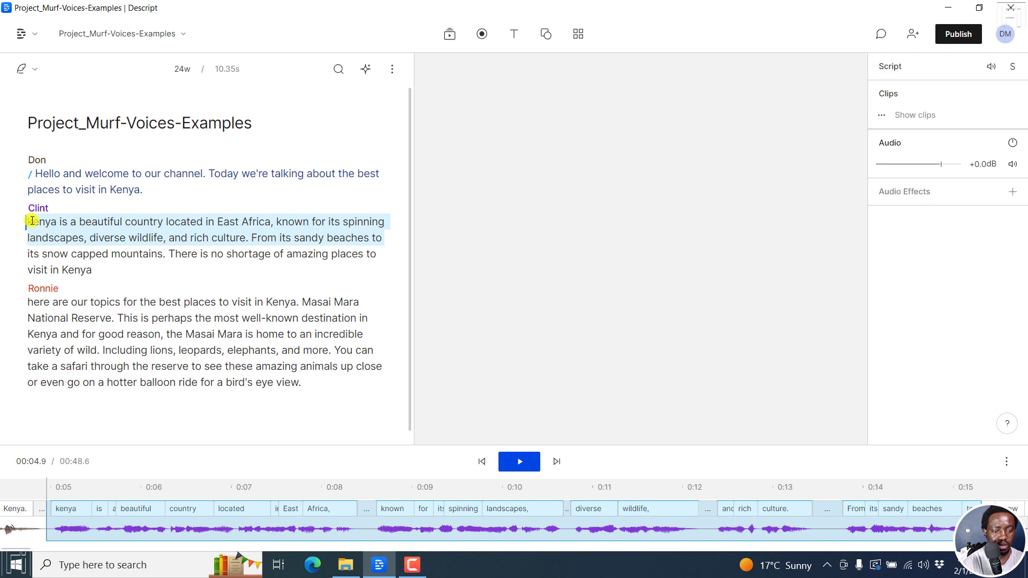
pyautogui.click(54, 221)
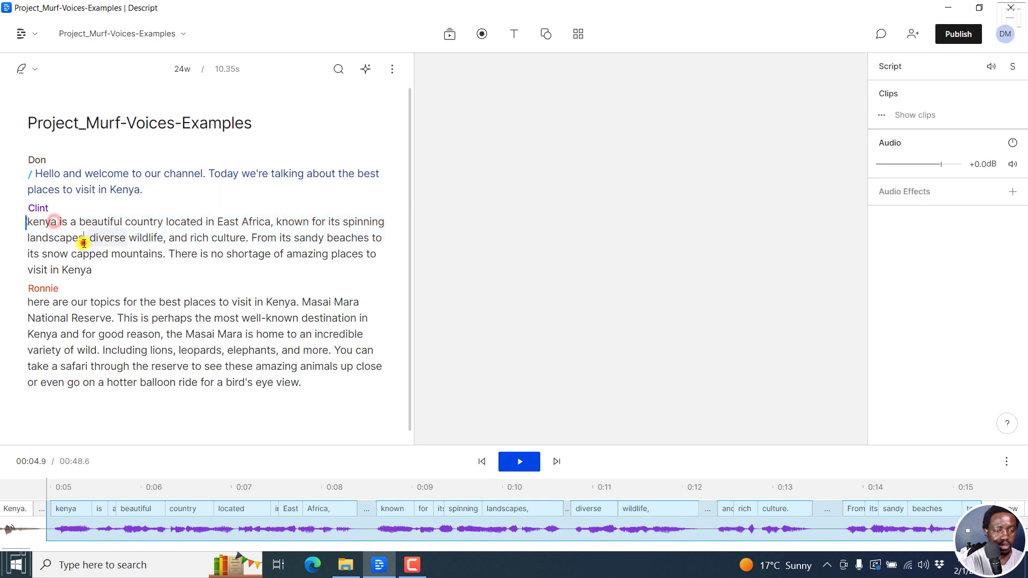
pyautogui.doubleClick(55, 223)
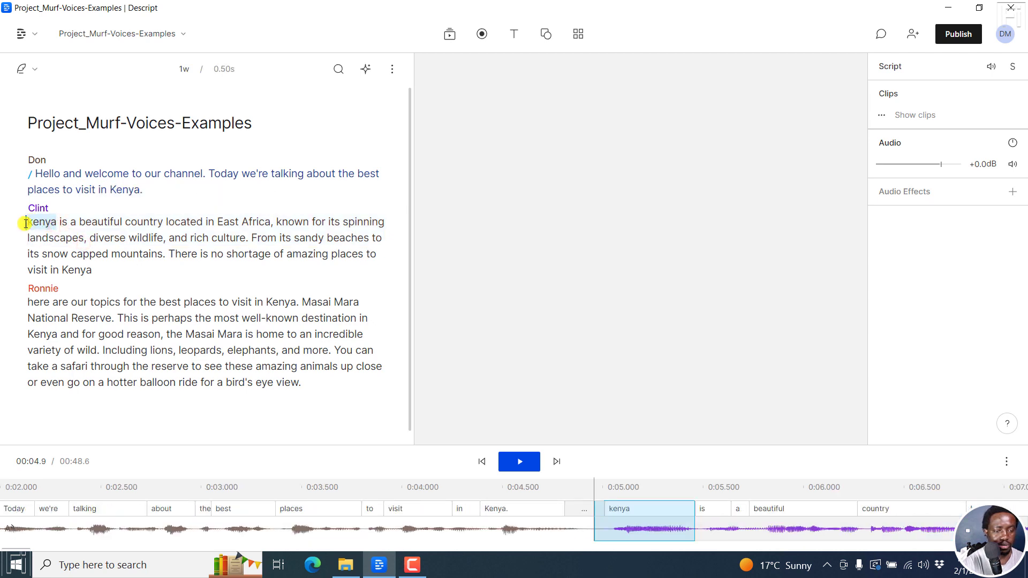
pyautogui.click(30, 194)
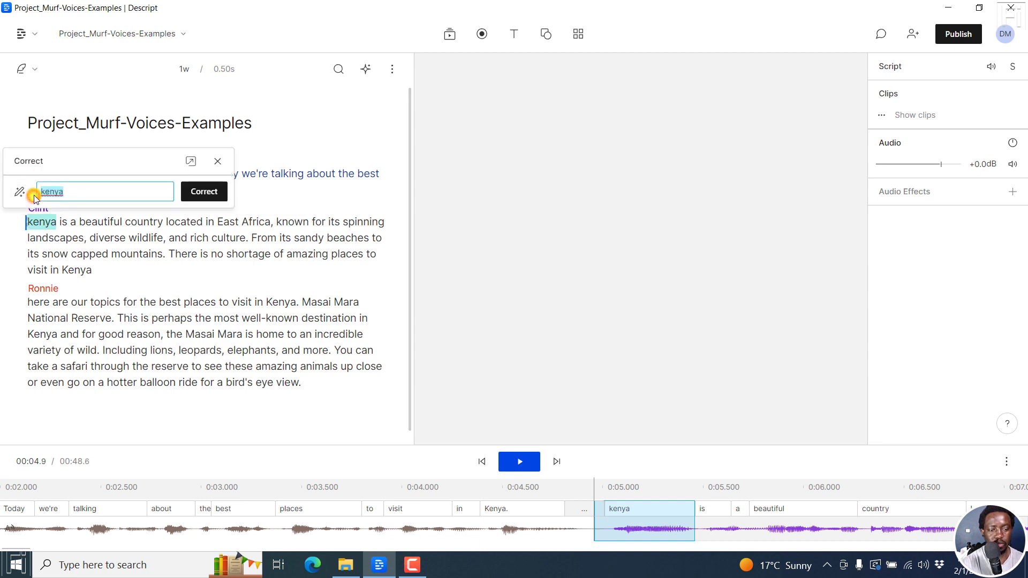
pyautogui.write('K')
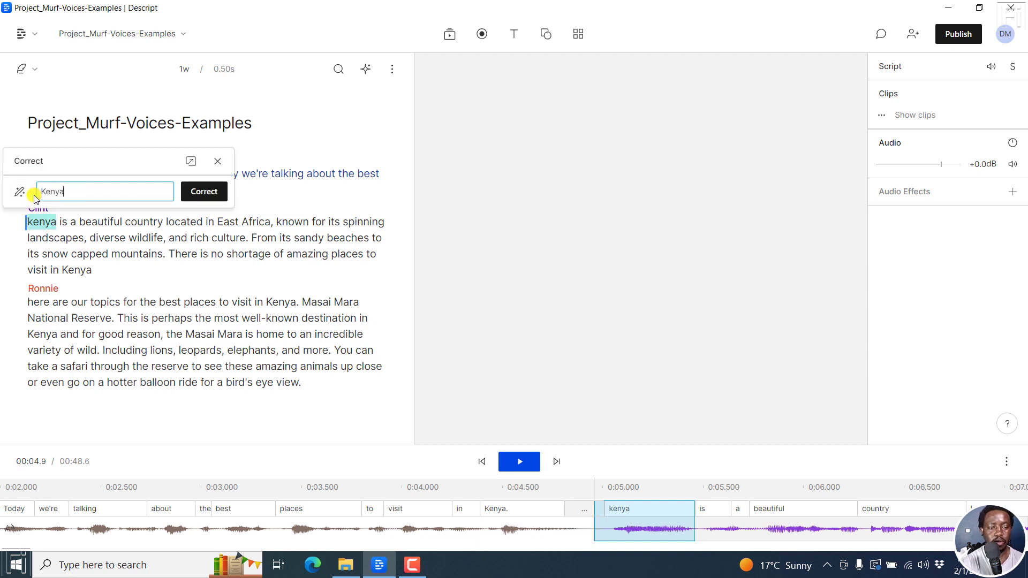
pyautogui.click(216, 191)
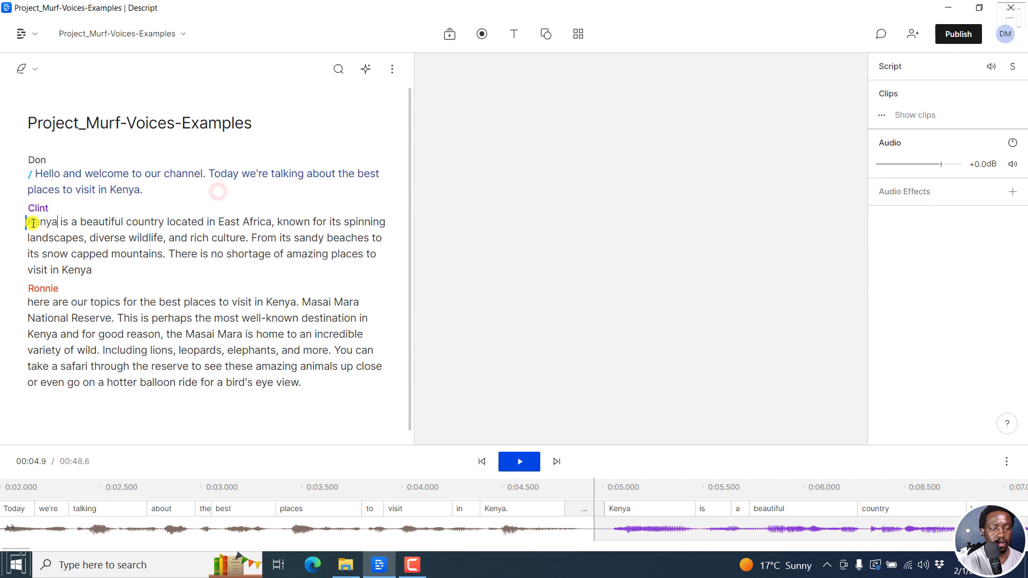
# Assign stock voice Ethan to Clint's paragraph and regenerate its audio with Overdub.
pyautogui.click(38, 208)
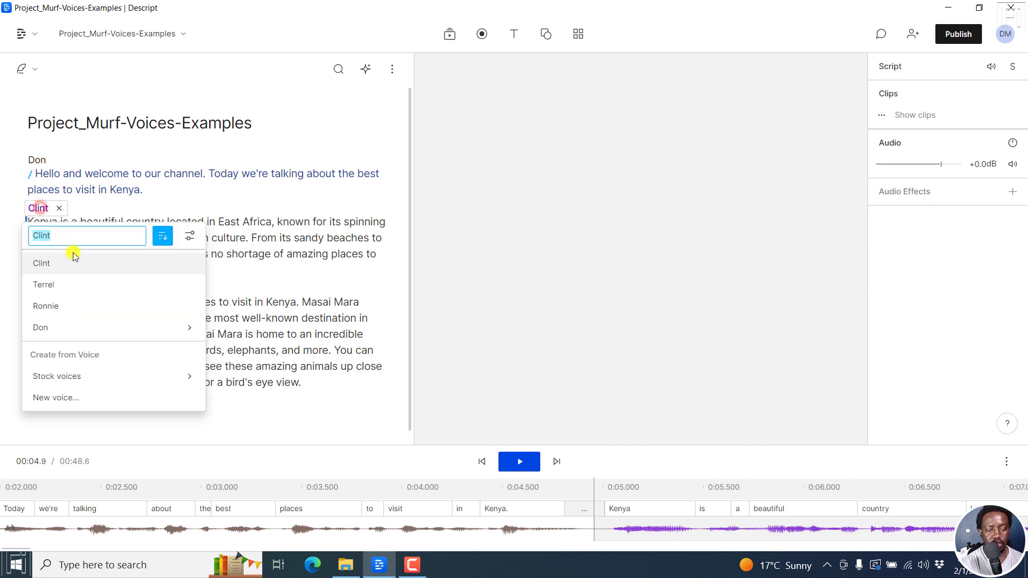
pyautogui.moveTo(96, 387)
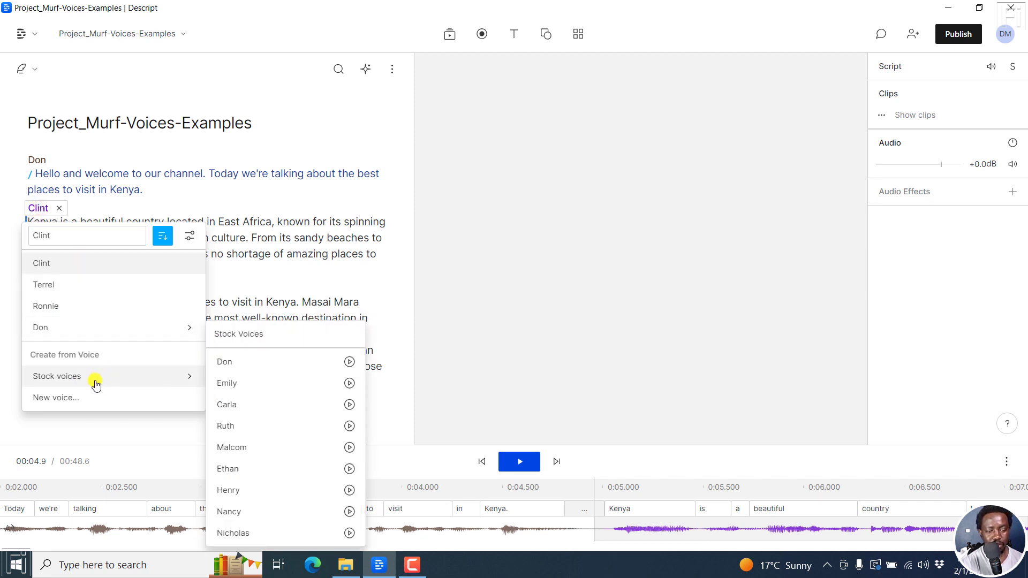
pyautogui.click(254, 474)
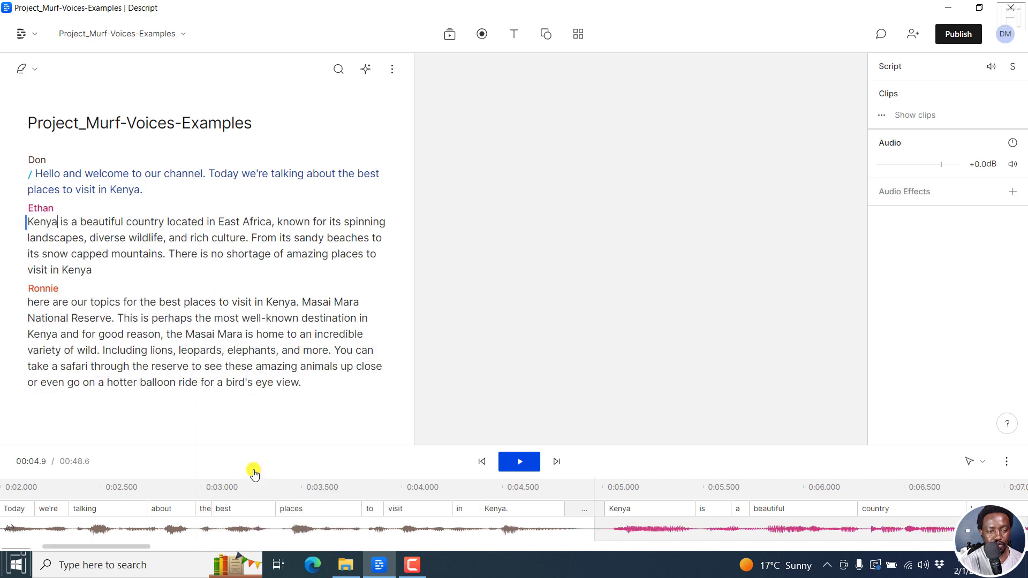
pyautogui.moveTo(93, 269); pyautogui.dragTo(30, 220)
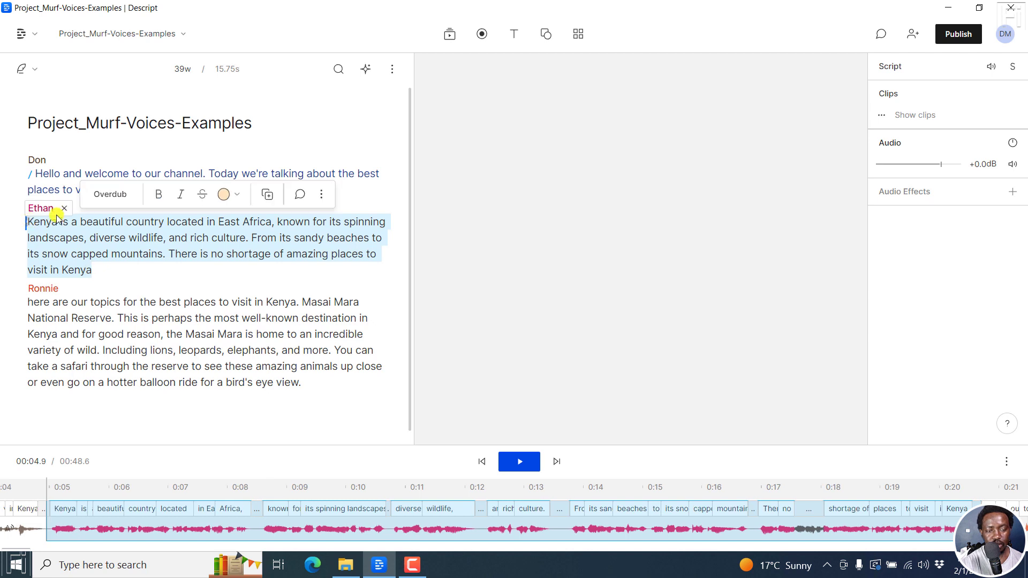
pyautogui.click(109, 194)
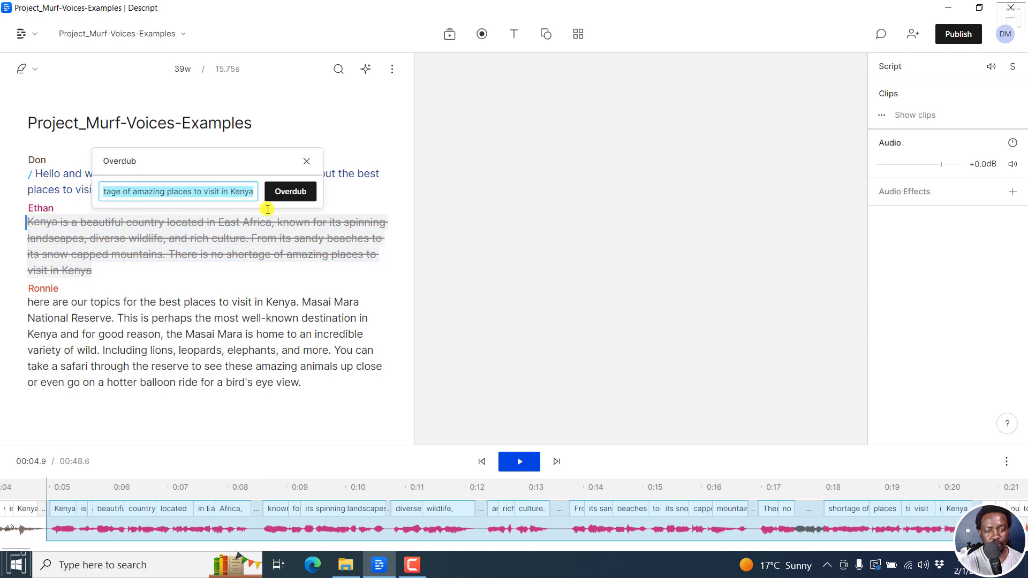
pyautogui.click(298, 191)
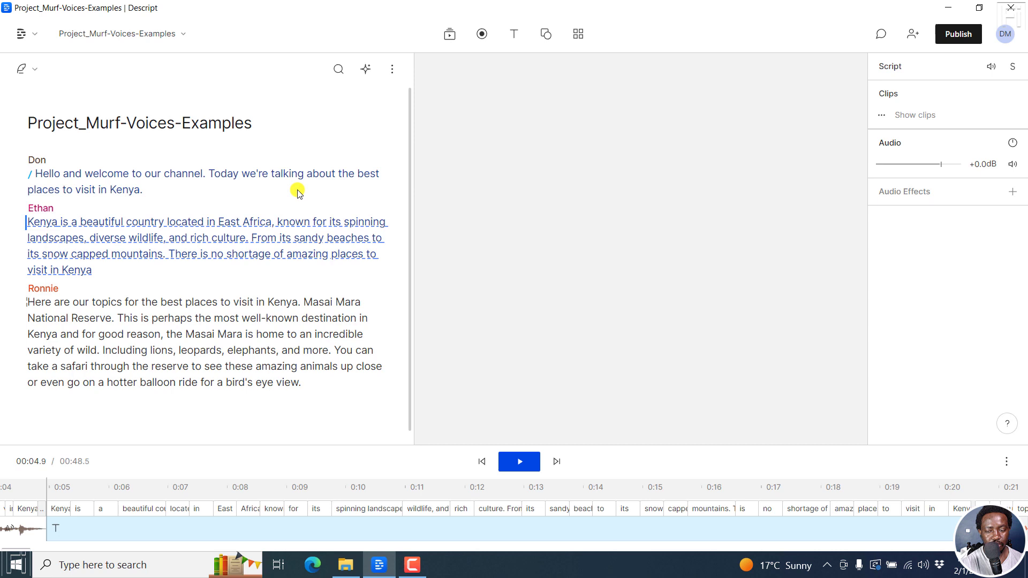
pyautogui.click(904, 464)
pyautogui.click(904, 464)
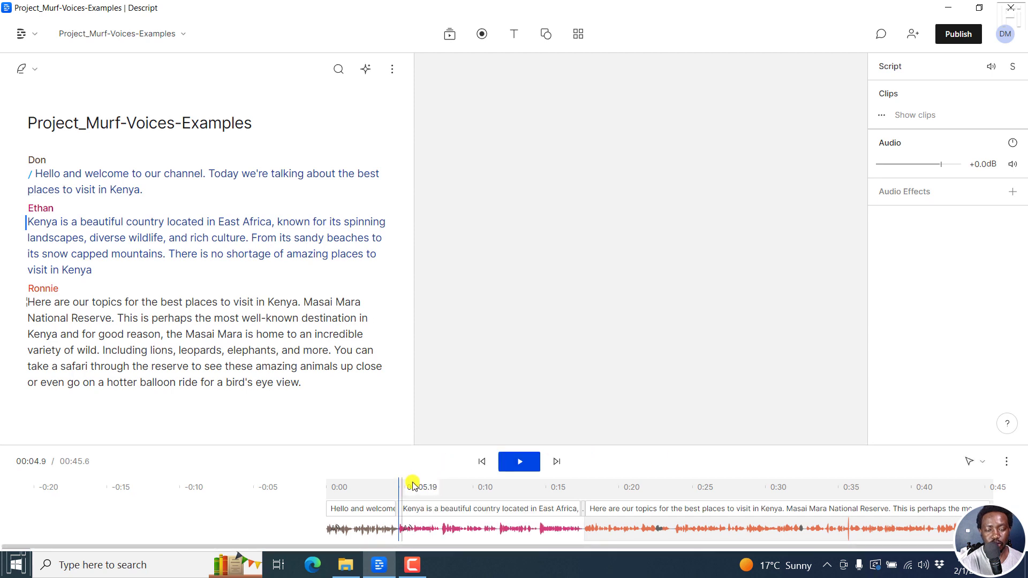
pyautogui.click(517, 465)
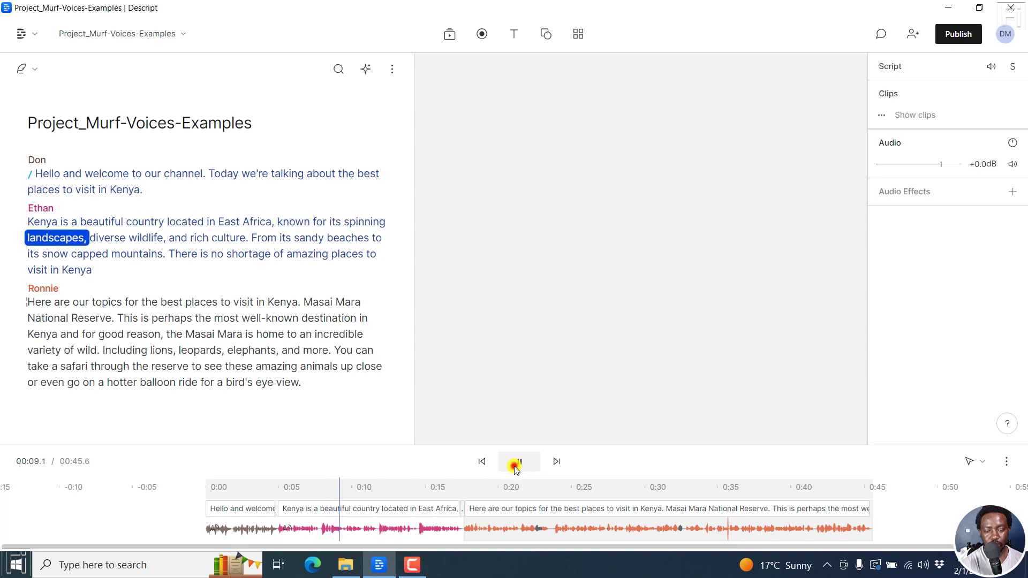
pyautogui.click(517, 463)
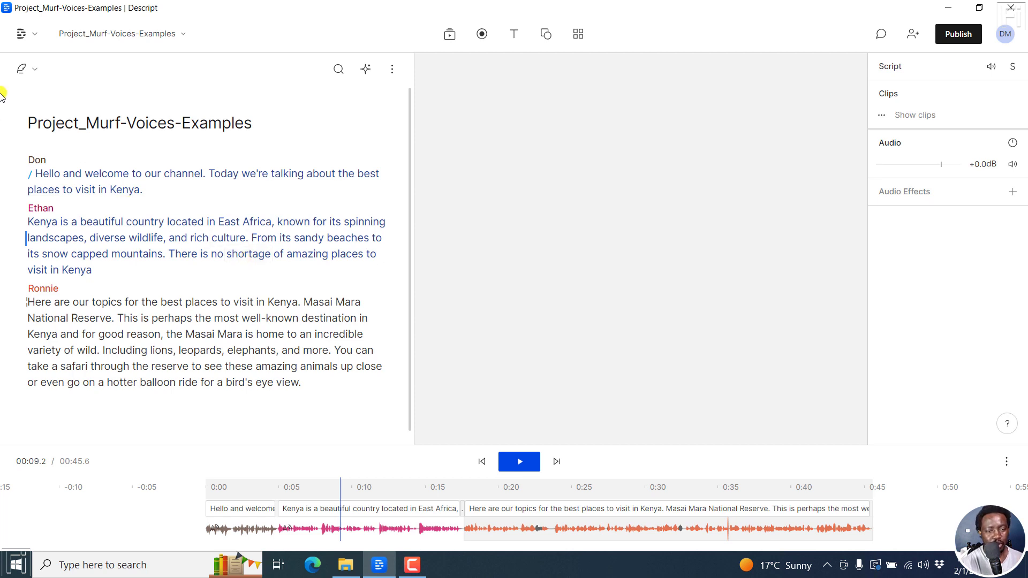
# Assign stock voice Nancy to Ronnie's paragraph and regenerate its audio with Overdub.
pyautogui.click(51, 288)
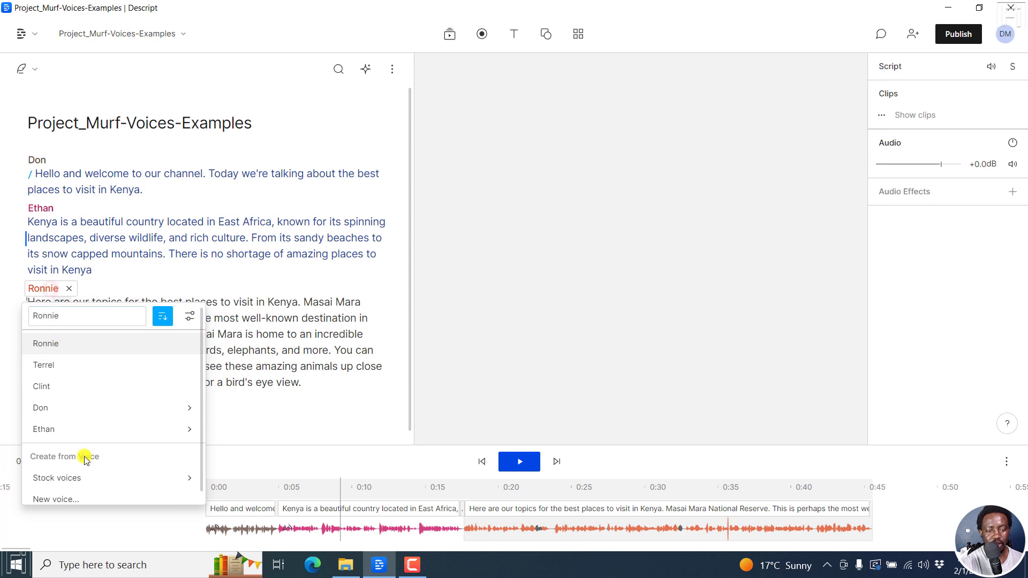
pyautogui.moveTo(83, 476)
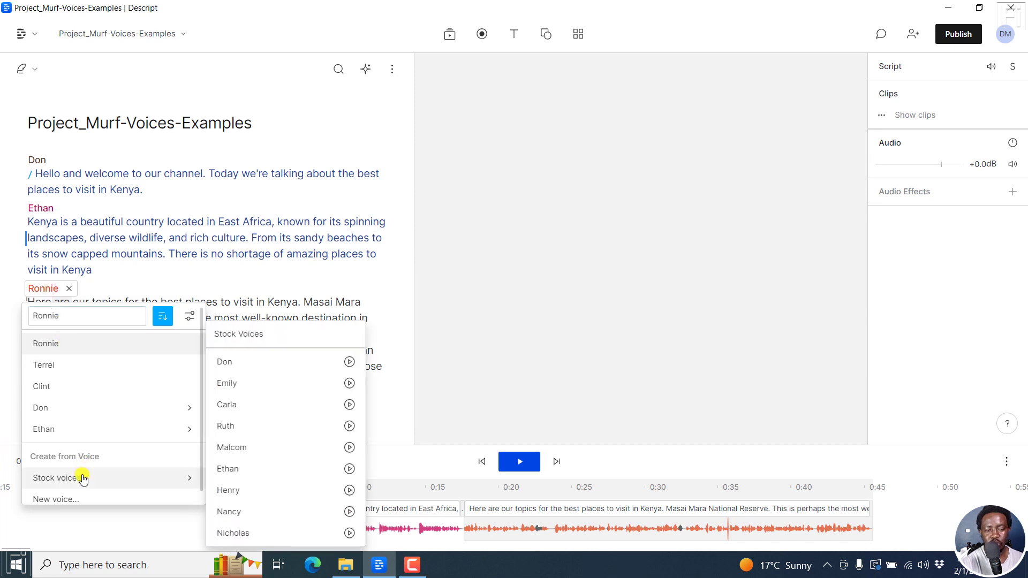
pyautogui.click(230, 510)
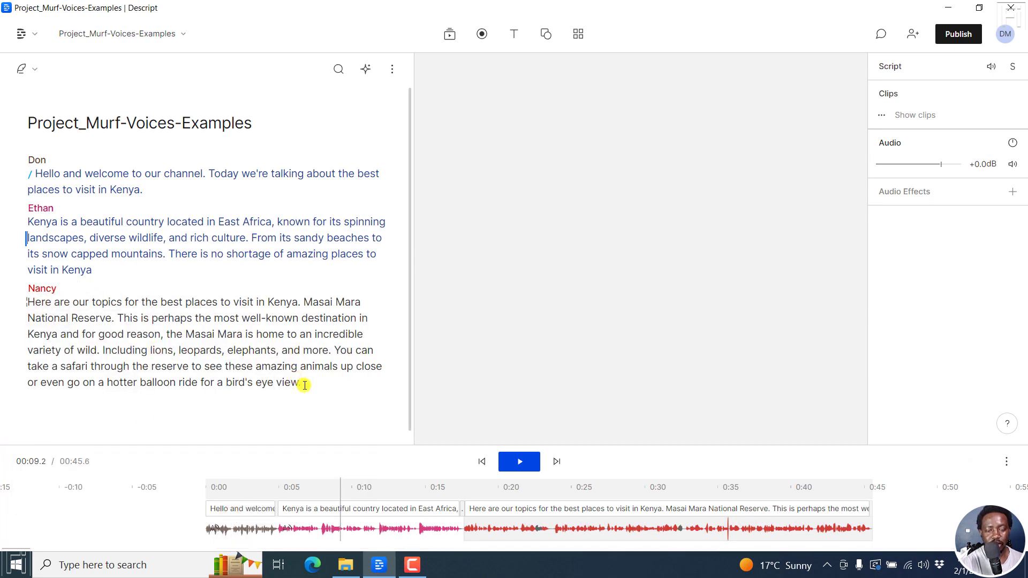
pyautogui.moveTo(300, 383); pyautogui.dragTo(31, 307)
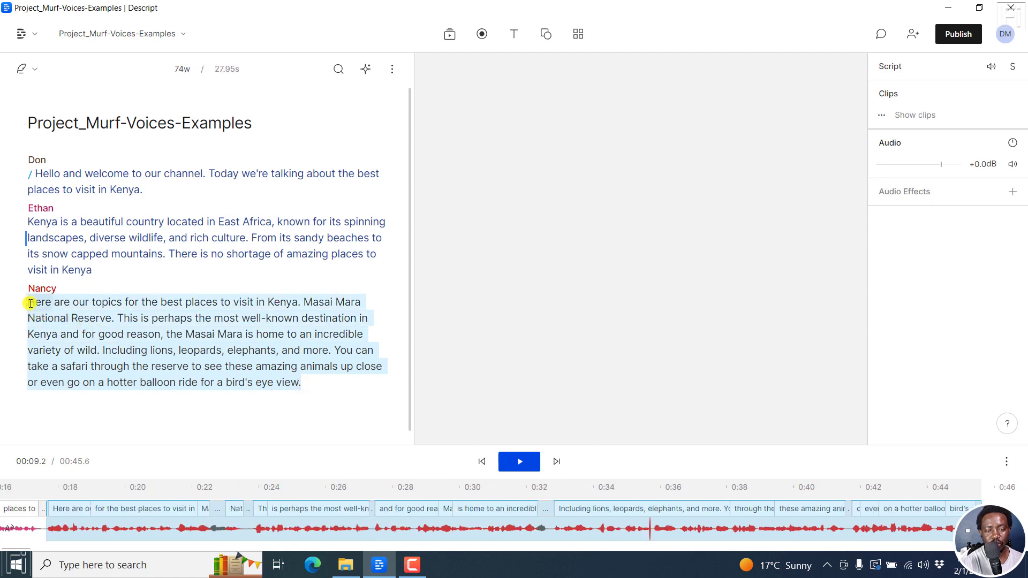
pyautogui.click(123, 272)
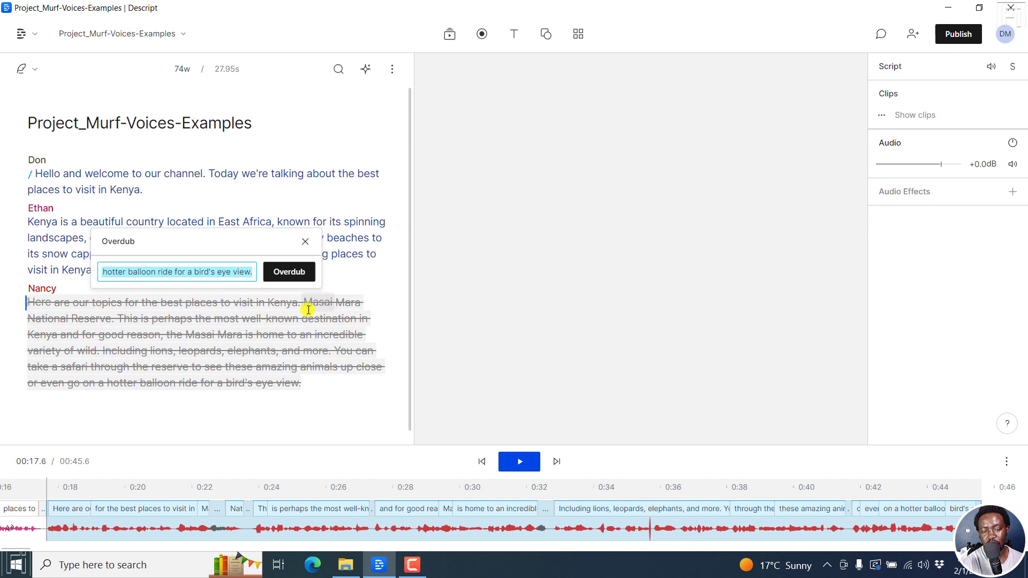
pyautogui.click(300, 270)
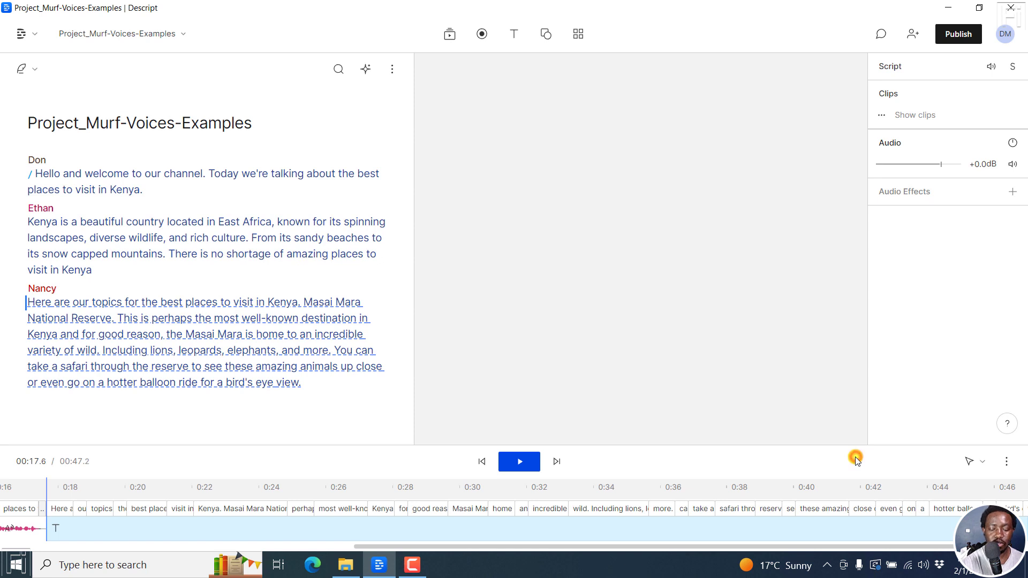
pyautogui.scroll(-3, 855, 459)
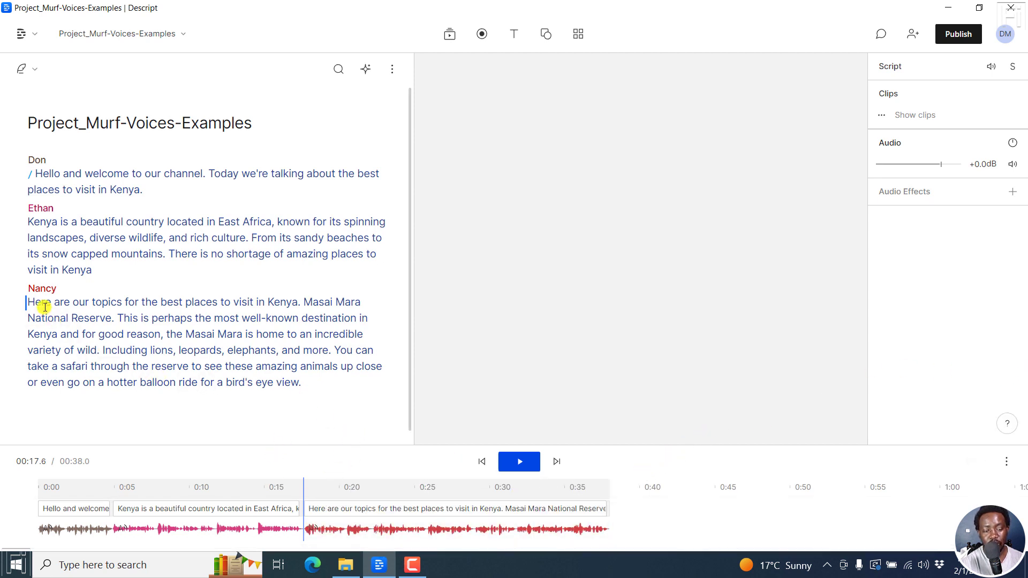
pyautogui.click(522, 461)
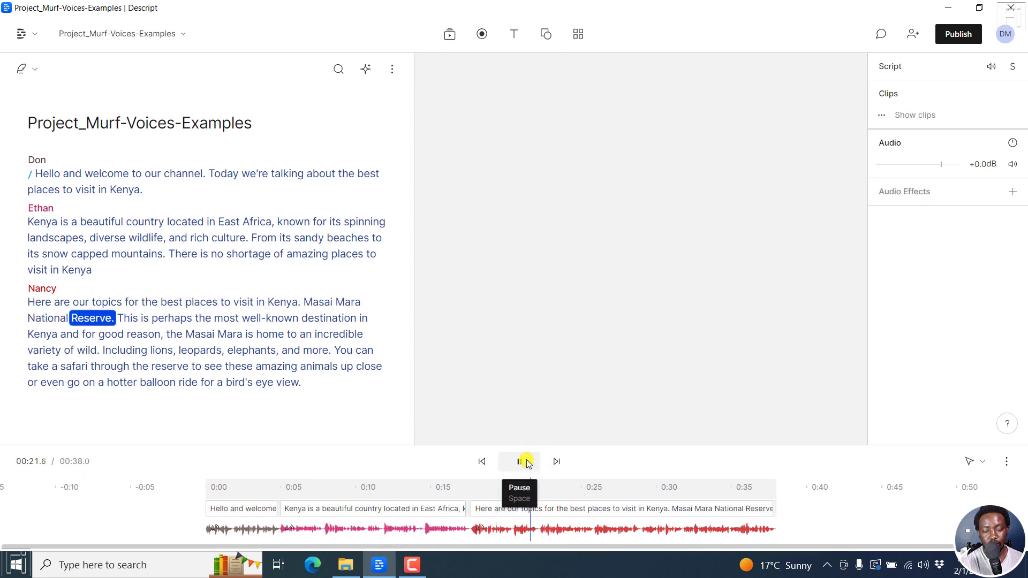
pyautogui.click(527, 462)
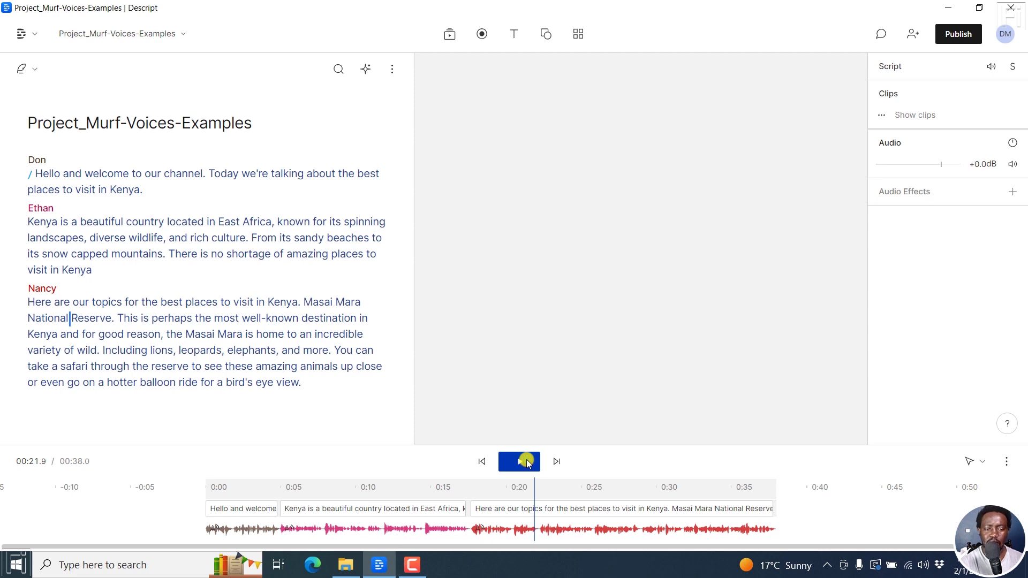